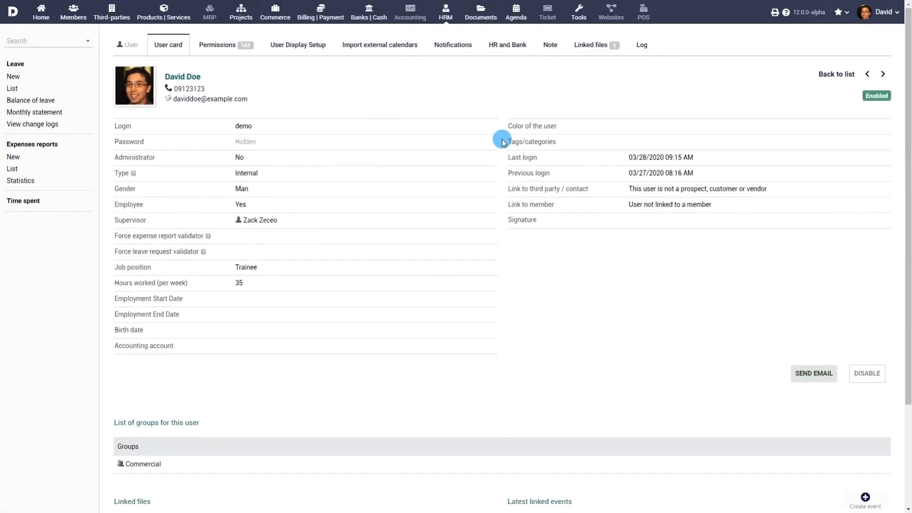
- Look over the new leave request and time-spent pages
{"action": "scroll", "coordinate": [403, 254], "scroll_direction": "down", "scroll_amount": 3}
{"action": "scroll", "coordinate": [405, 264], "scroll_direction": "up", "scroll_amount": 3}
{"action": "left_click", "coordinate": [13, 77]}
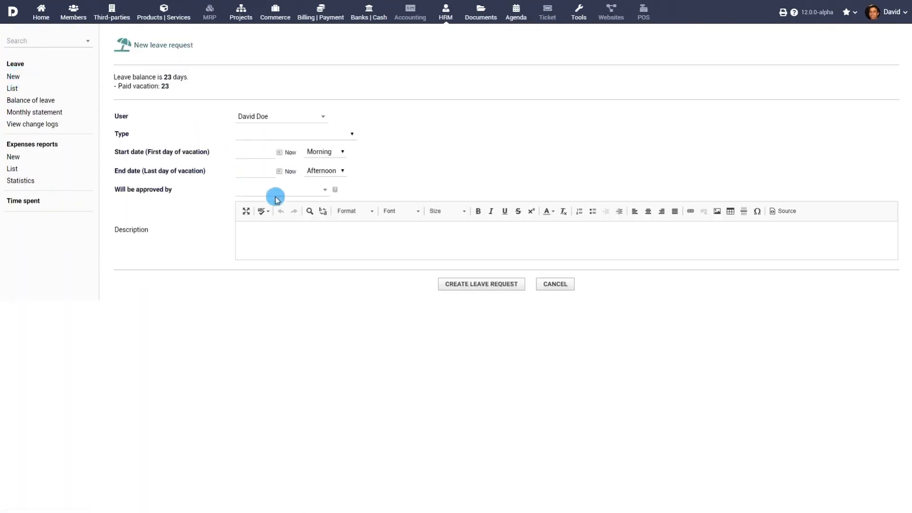
{"action": "left_click", "coordinate": [29, 201]}
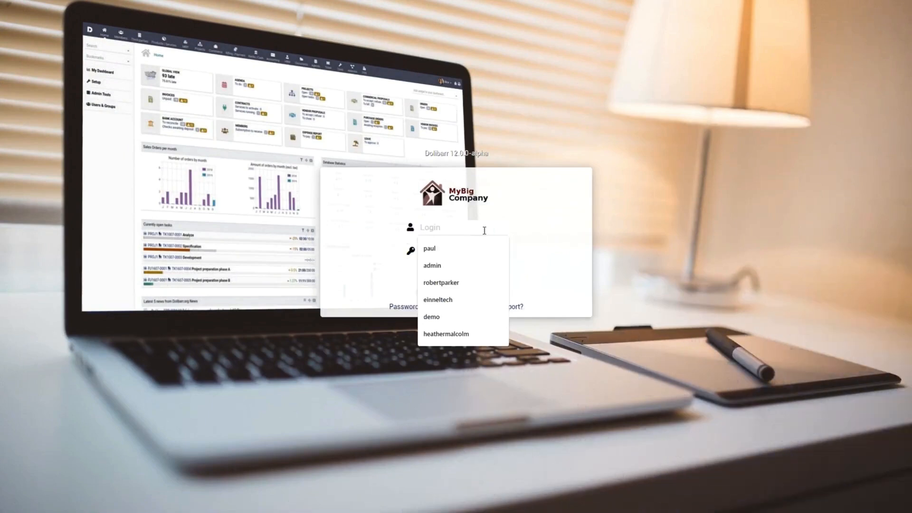
- Log in with the admin username and its password
{"action": "type", "text": "admin"}
{"action": "left_click", "coordinate": [475, 249]}
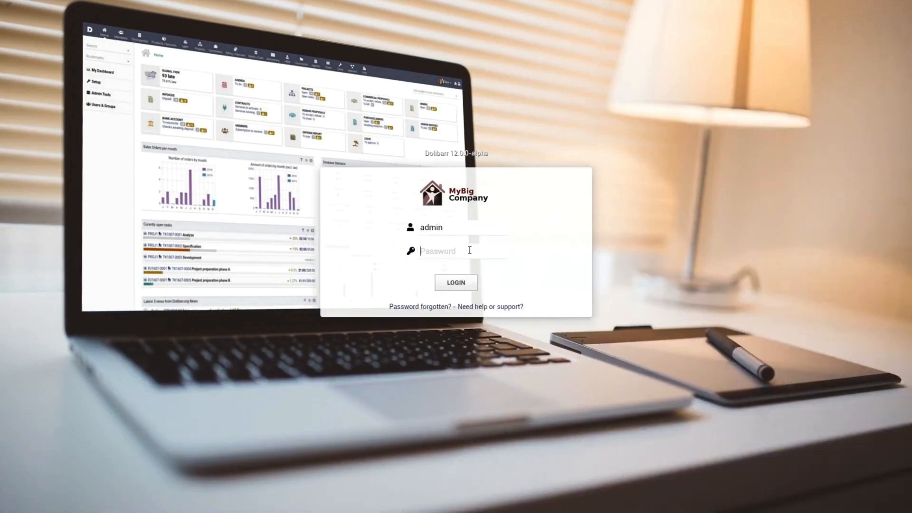
{"action": "type", "text": "••"}
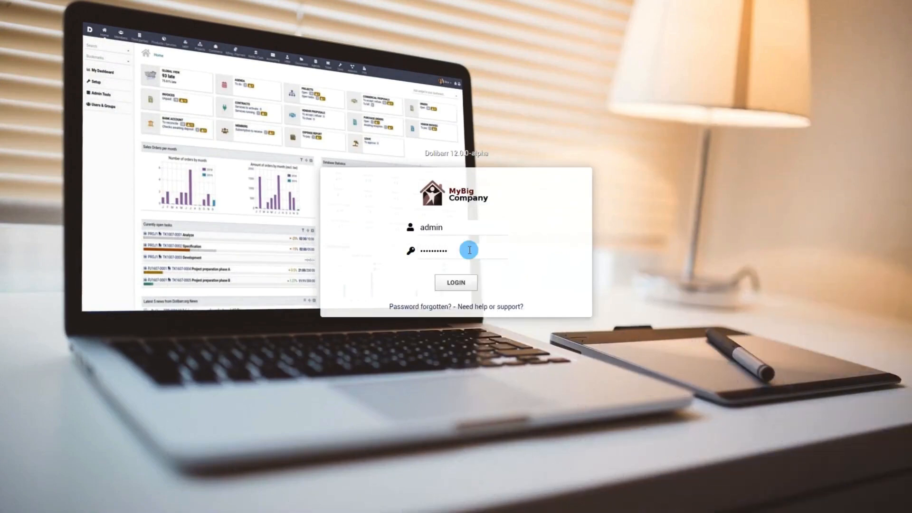
{"action": "key", "text": "Return"}
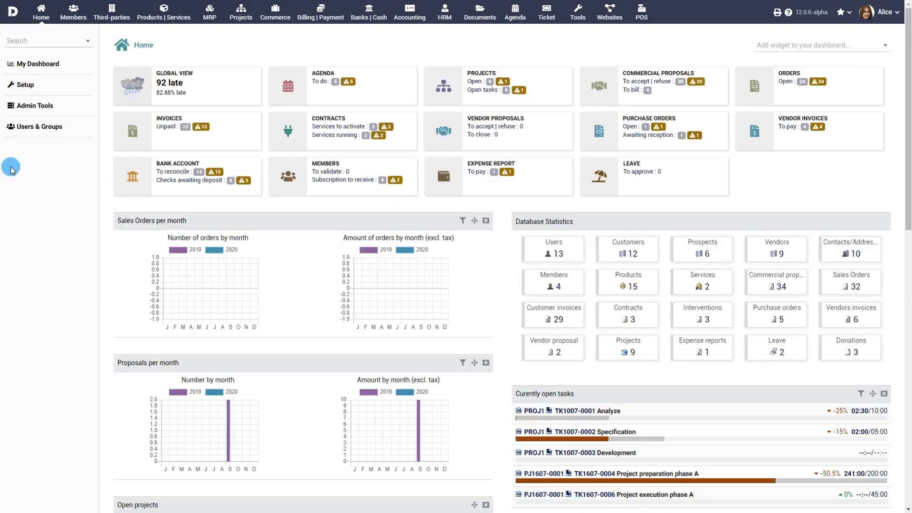
- Open the list of users and view one user's card
{"action": "left_click", "coordinate": [36, 127]}
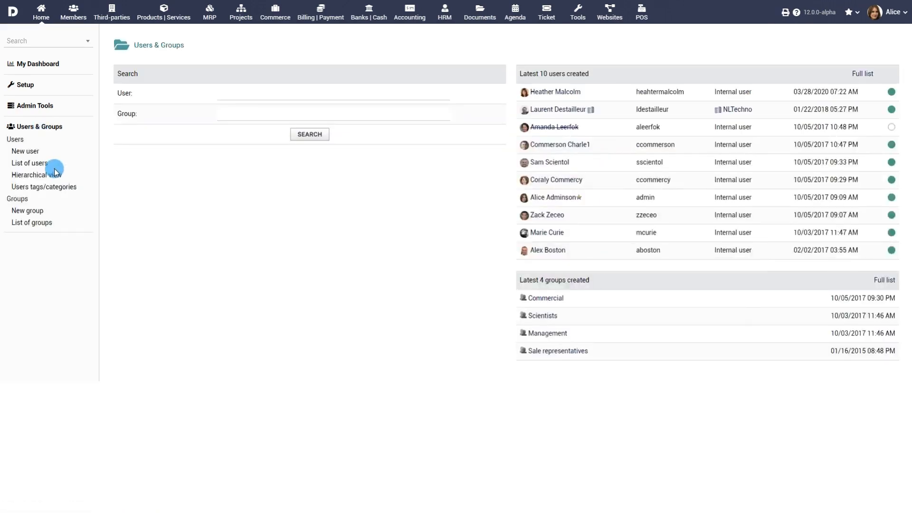
{"action": "left_click", "coordinate": [30, 164]}
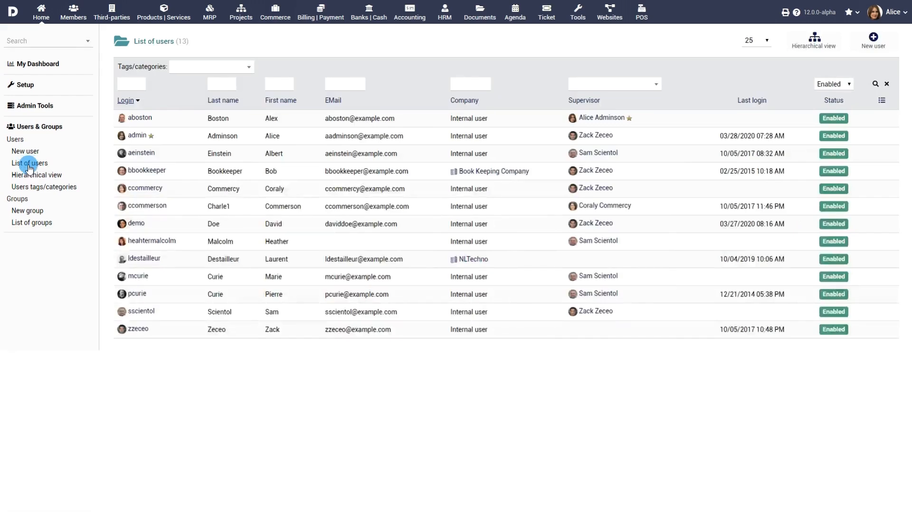
{"action": "left_click", "coordinate": [161, 240]}
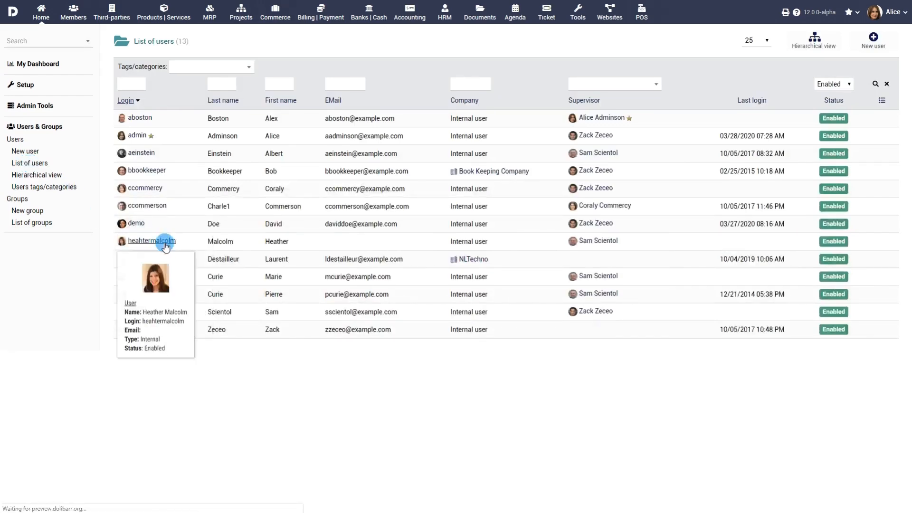
{"action": "scroll", "coordinate": [430, 243], "scroll_direction": "down", "scroll_amount": 4}
{"action": "scroll", "coordinate": [431, 245], "scroll_direction": "up", "scroll_amount": 4}
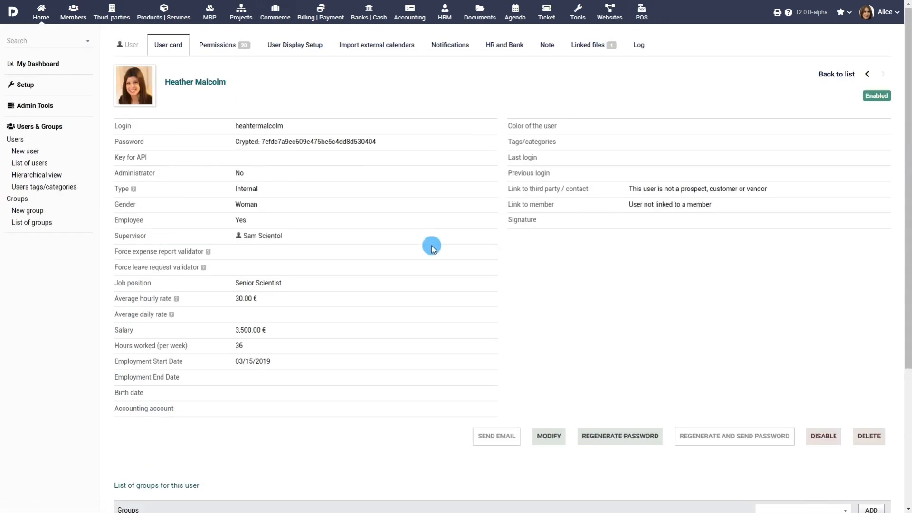
- Switch to the hierarchical view and expand every supervisor branch
{"action": "left_click", "coordinate": [43, 176]}
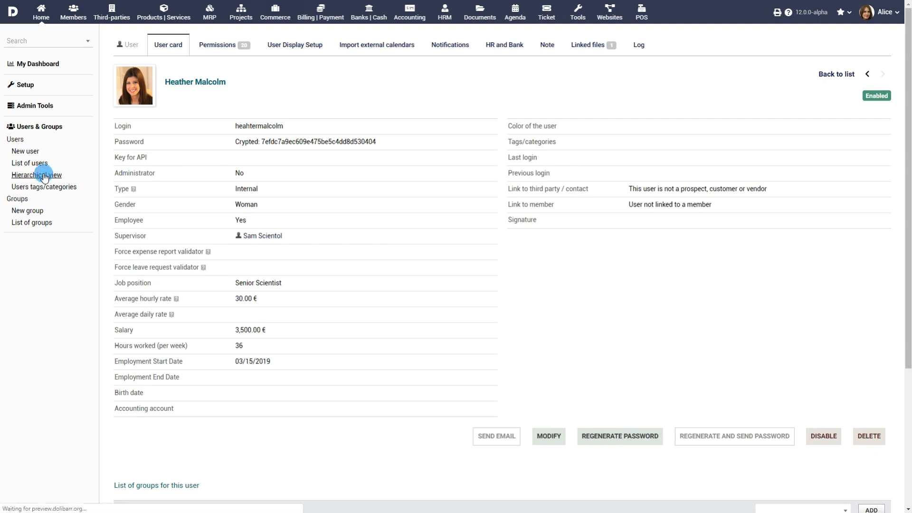
{"action": "left_click", "coordinate": [119, 119]}
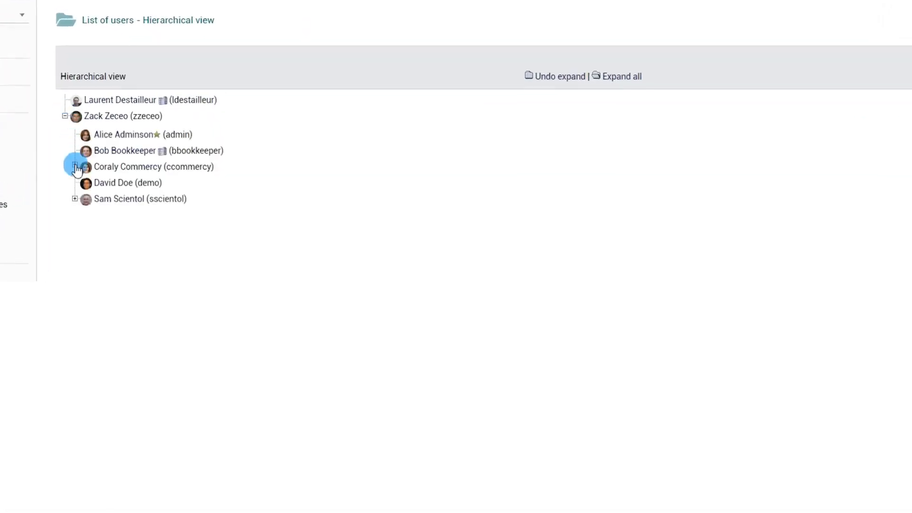
{"action": "left_click", "coordinate": [75, 166]}
{"action": "left_click", "coordinate": [75, 217]}
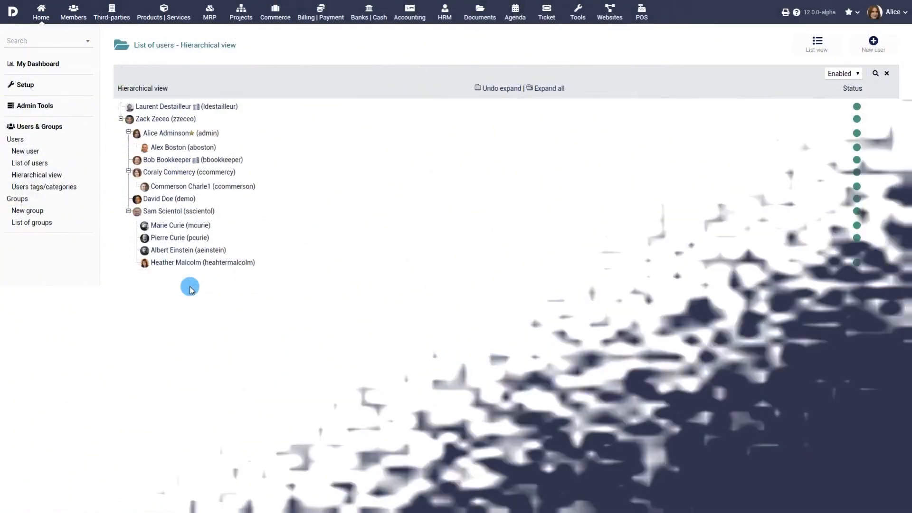
- Start a new user and enter the person's name, login and password
{"action": "left_click", "coordinate": [25, 151]}
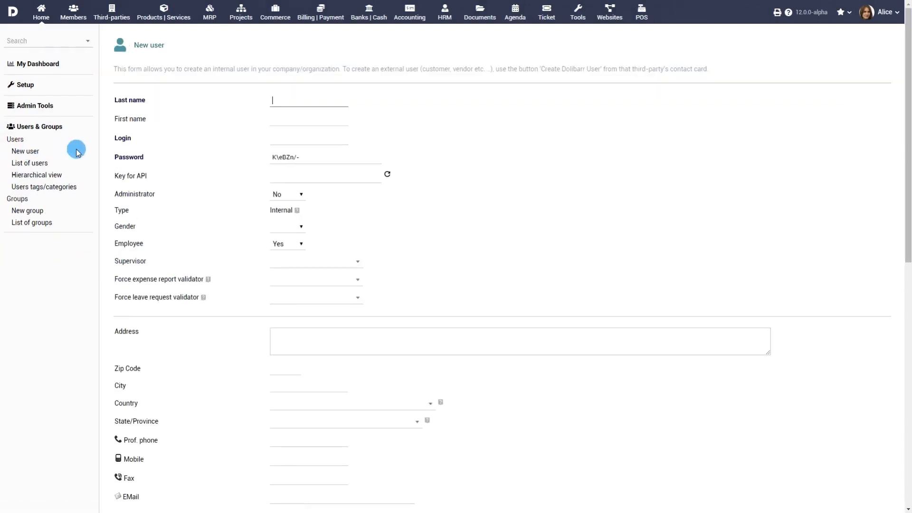
{"action": "type", "text": "Parke"}
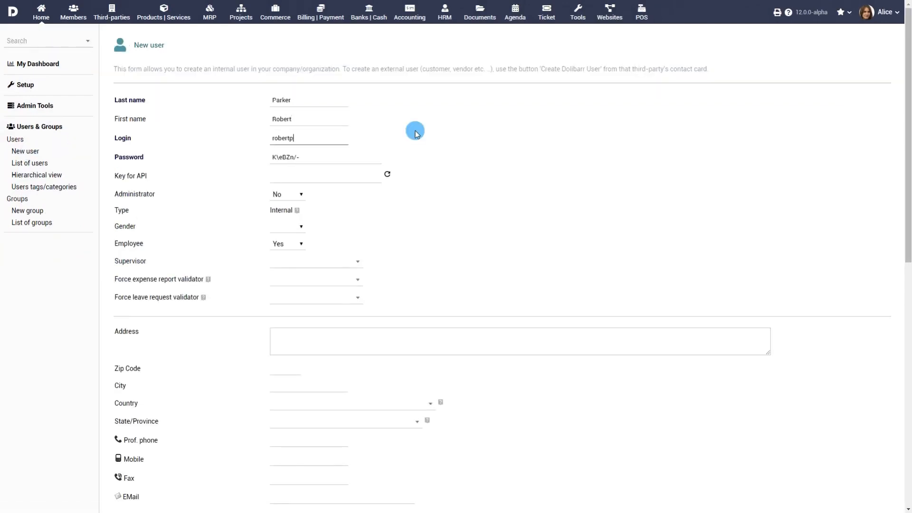
{"action": "key", "text": "Tab"}
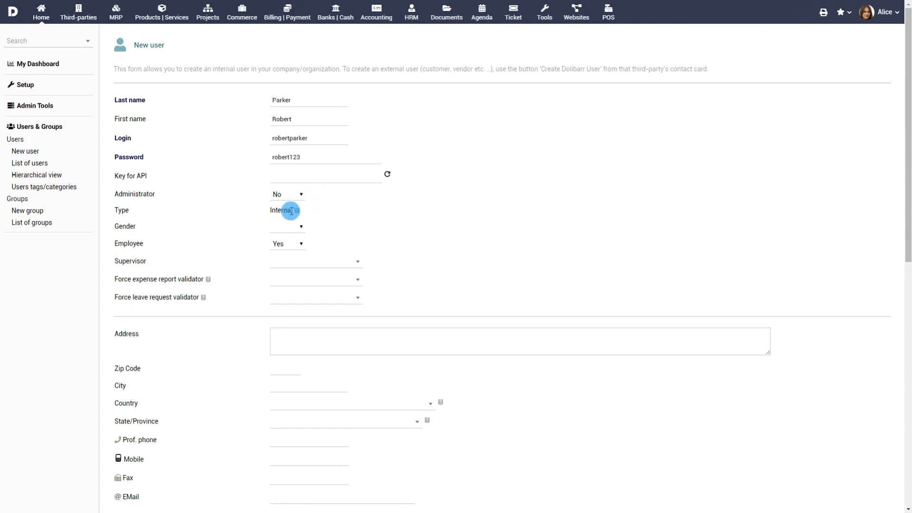
{"action": "mouse_move", "coordinate": [296, 213]}
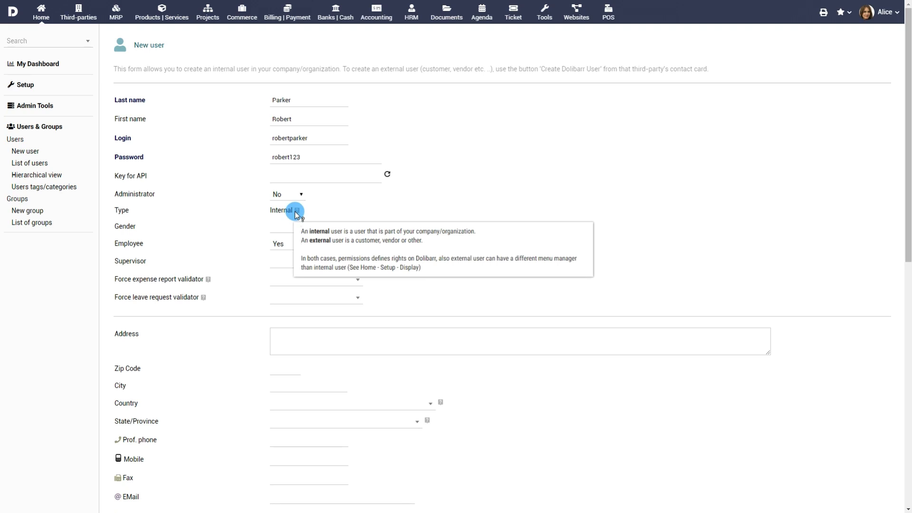
- Set gender to Man, Employee to Yes, and choose the user's supervisor
{"action": "left_click", "coordinate": [287, 227]}
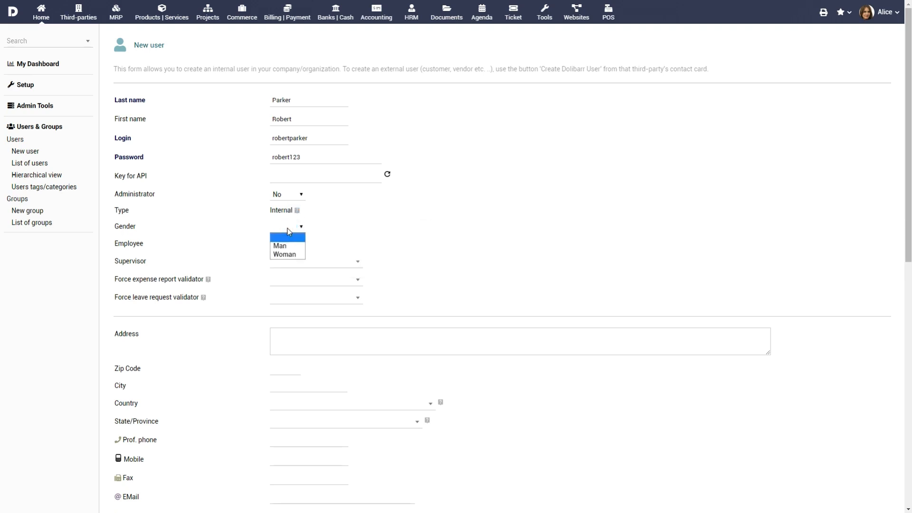
{"action": "left_click", "coordinate": [289, 246]}
{"action": "left_click", "coordinate": [289, 245]}
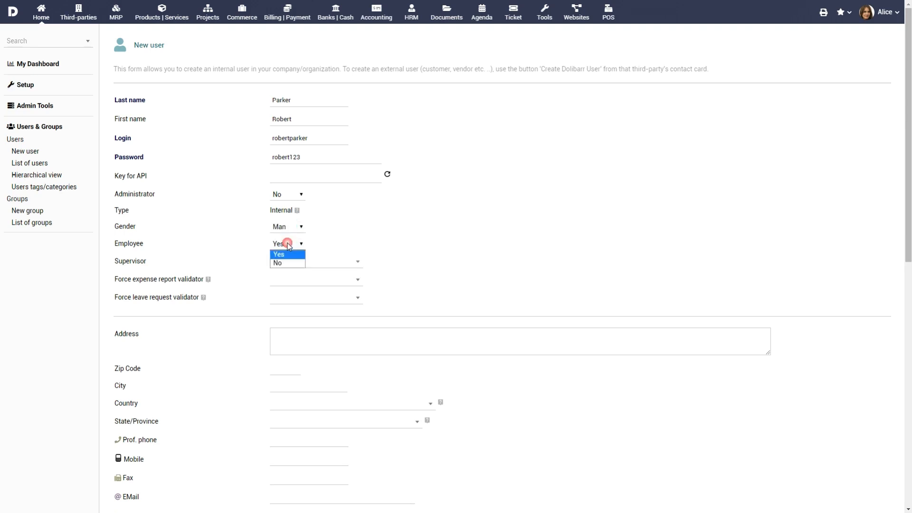
{"action": "left_click", "coordinate": [288, 245]}
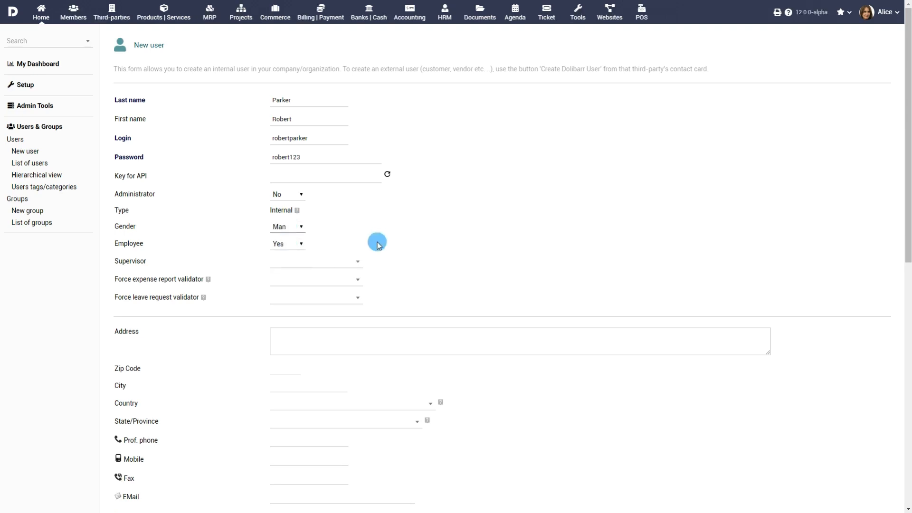
{"action": "left_click", "coordinate": [351, 261]}
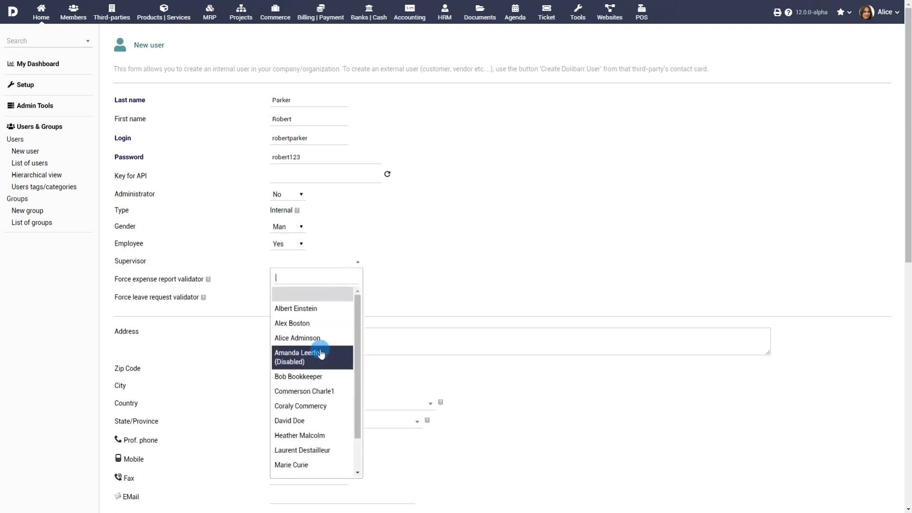
{"action": "scroll", "coordinate": [321, 354], "scroll_direction": "down", "scroll_amount": 2}
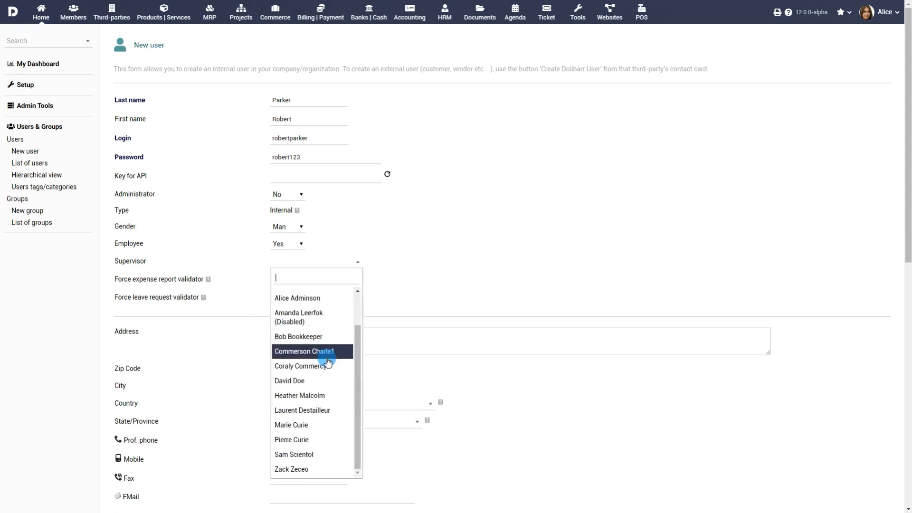
{"action": "left_click", "coordinate": [318, 395]}
- Enter the user's street address, zip code and city, with New Jersey as state
{"action": "scroll", "coordinate": [407, 258], "scroll_direction": "down", "scroll_amount": 2}
{"action": "left_click", "coordinate": [405, 251]}
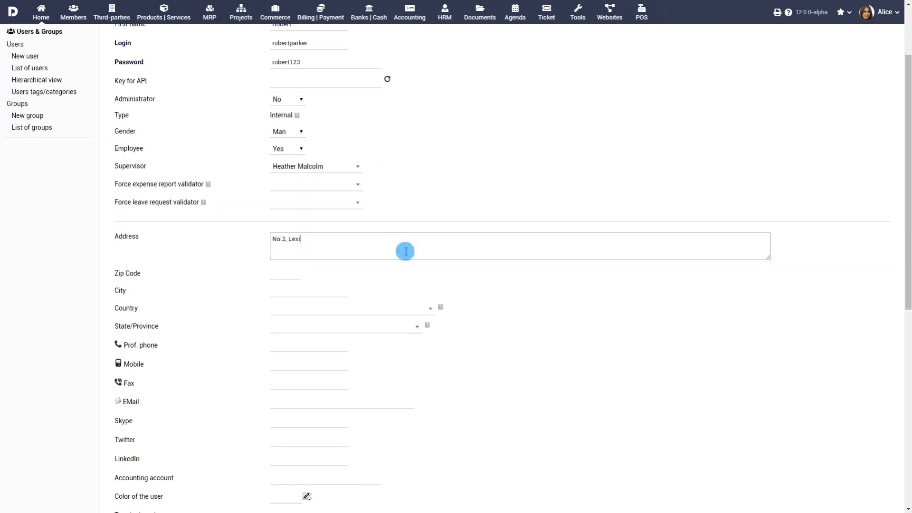
{"action": "left_click", "coordinate": [281, 275]}
{"action": "type", "text": "08869"}
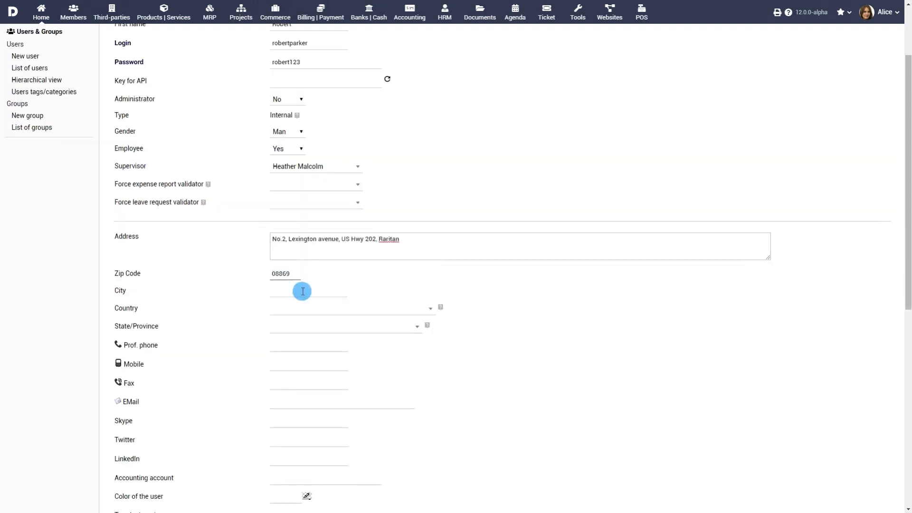
{"action": "left_click", "coordinate": [302, 291]}
{"action": "type", "text": "Raritan"}
{"action": "scroll", "coordinate": [367, 301], "scroll_direction": "down", "scroll_amount": 1}
{"action": "left_click", "coordinate": [399, 279]}
{"action": "type", "text": "new"}
{"action": "left_click", "coordinate": [357, 233]}
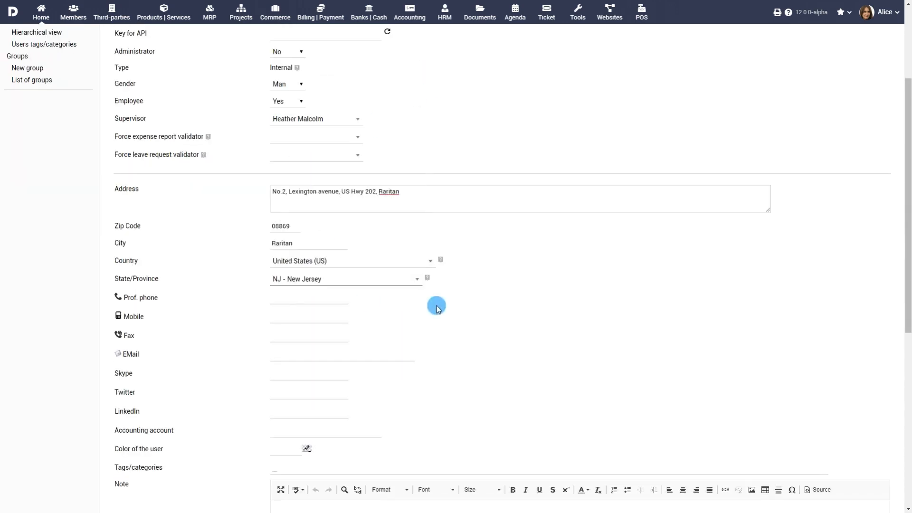
- Fill job position, hourly rate 25, salary 2700 and 30 hours per week
{"action": "scroll", "coordinate": [437, 306], "scroll_direction": "down", "scroll_amount": 7}
{"action": "left_click", "coordinate": [326, 335]}
{"action": "type", "text": "Executive Scientist"}
{"action": "left_click", "coordinate": [306, 352]}
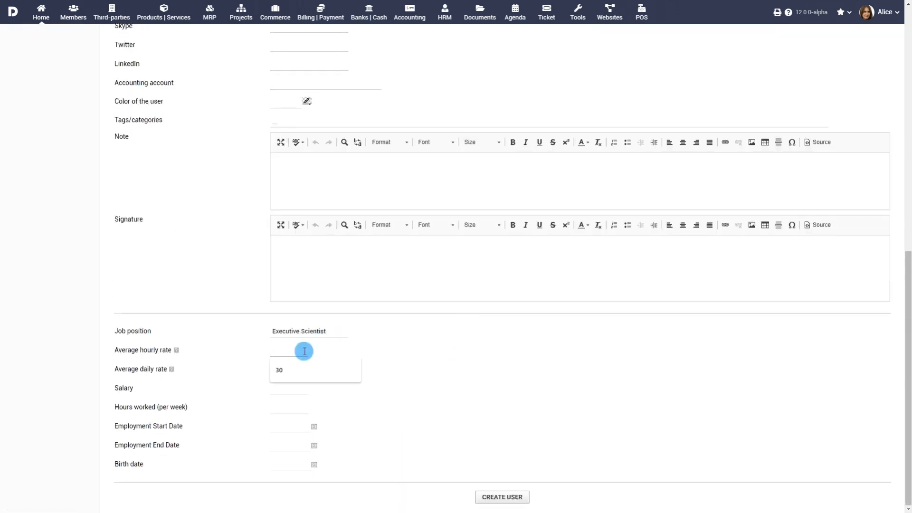
{"action": "type", "text": "25"}
{"action": "left_click", "coordinate": [297, 385]}
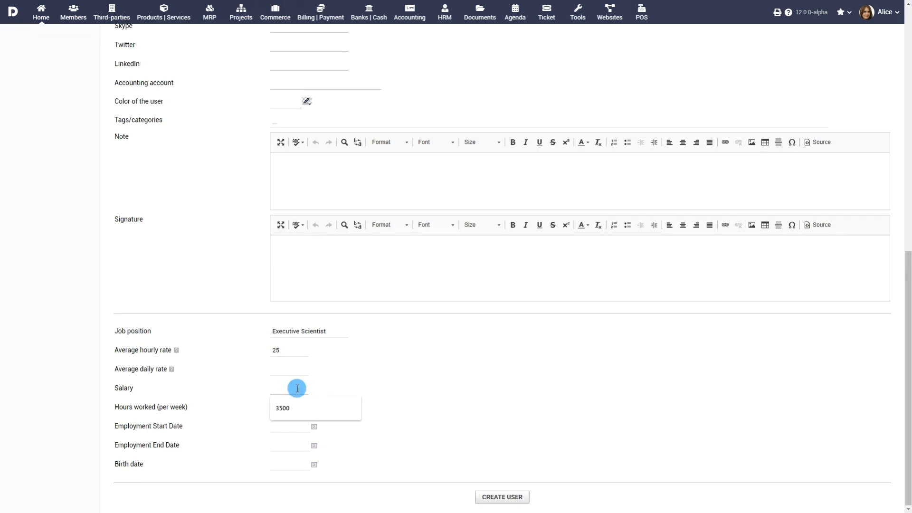
{"action": "type", "text": "2700"}
{"action": "left_click", "coordinate": [293, 405]}
{"action": "type", "text": "30"}
- Set the employment start date to 03/16/2019 and create the user
{"action": "left_click", "coordinate": [314, 426]}
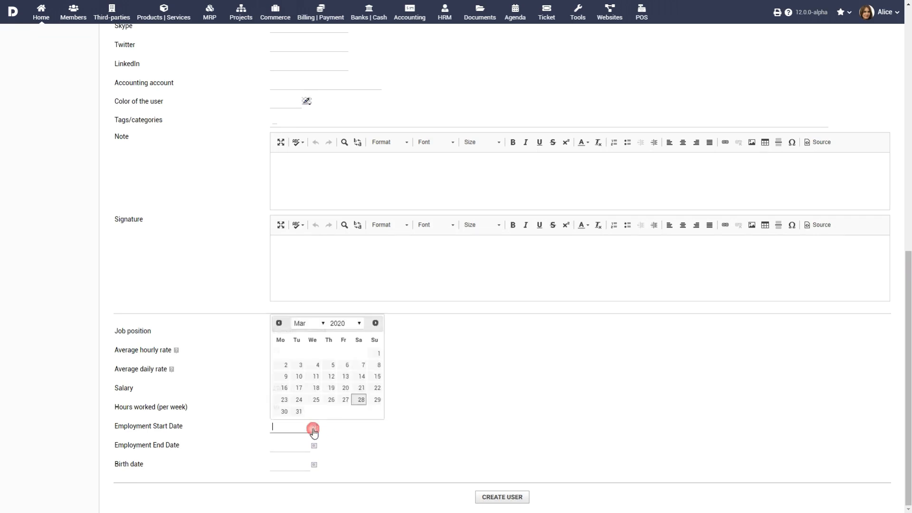
{"action": "left_click", "coordinate": [336, 323]}
{"action": "left_click", "coordinate": [355, 225]}
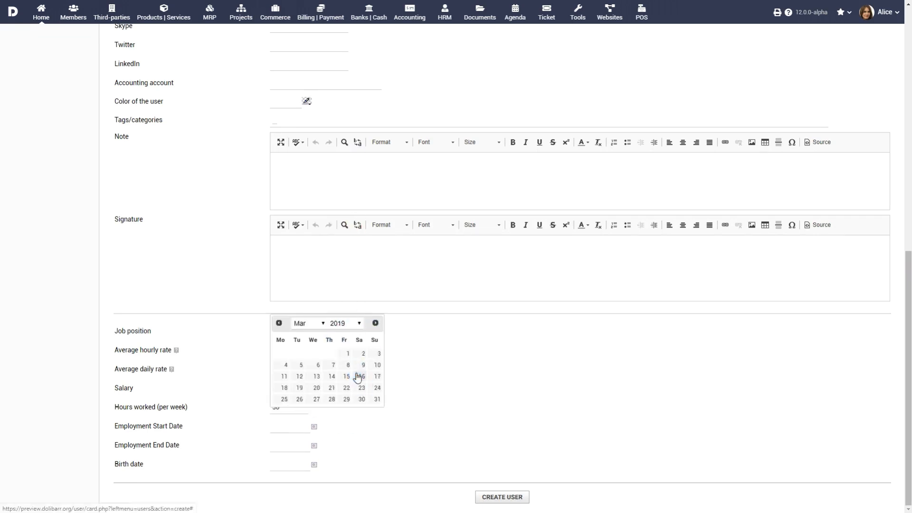
{"action": "left_click", "coordinate": [360, 376]}
{"action": "left_click", "coordinate": [501, 495]}
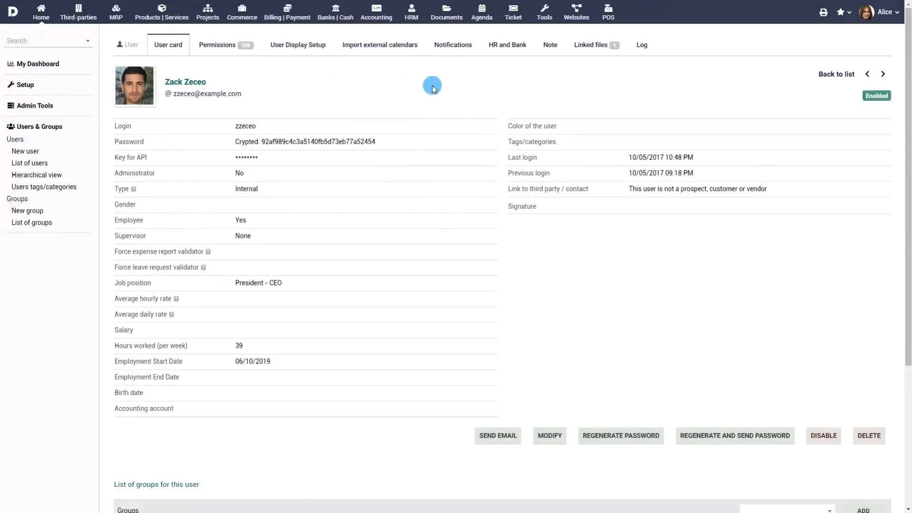
- Add a Corp bank account at Citibank with the account number on HR and Bank
{"action": "left_click", "coordinate": [511, 50]}
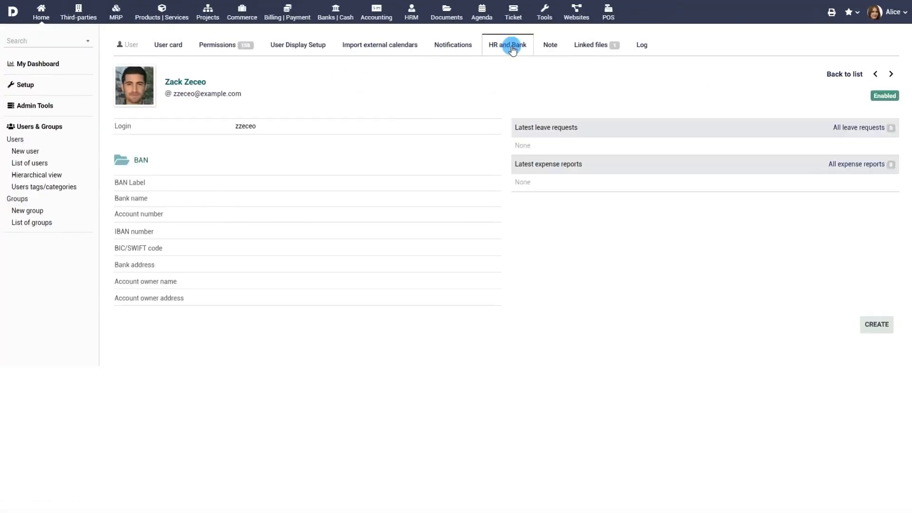
{"action": "left_click", "coordinate": [876, 325]}
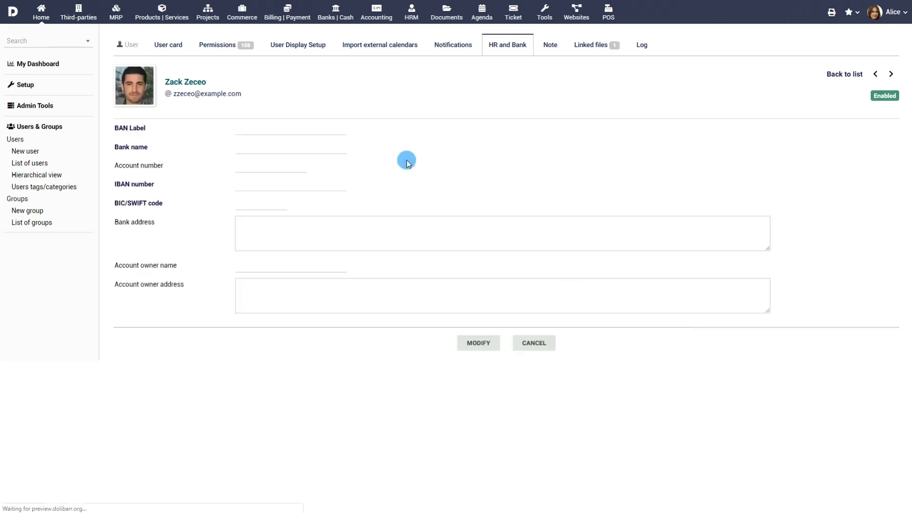
{"action": "left_click", "coordinate": [342, 132]}
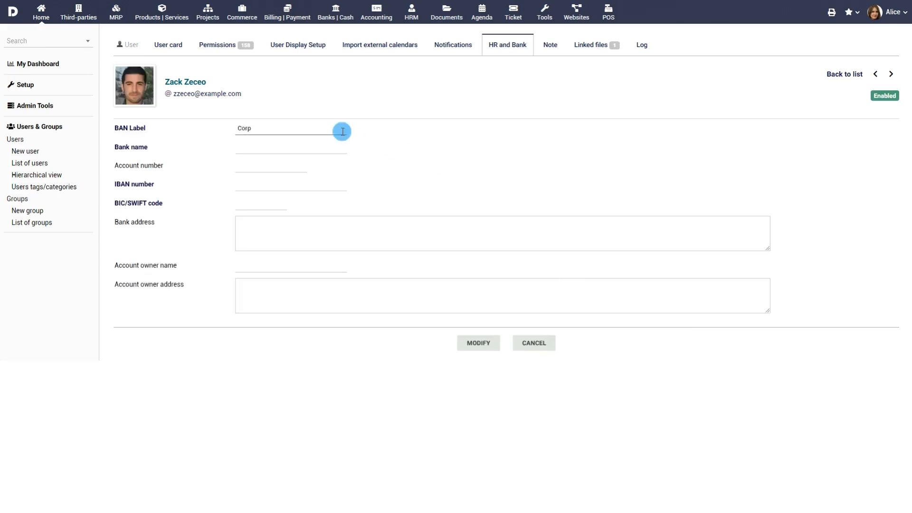
{"action": "left_click", "coordinate": [331, 146]}
{"action": "type", "text": "Citibank"}
{"action": "left_click", "coordinate": [285, 168]}
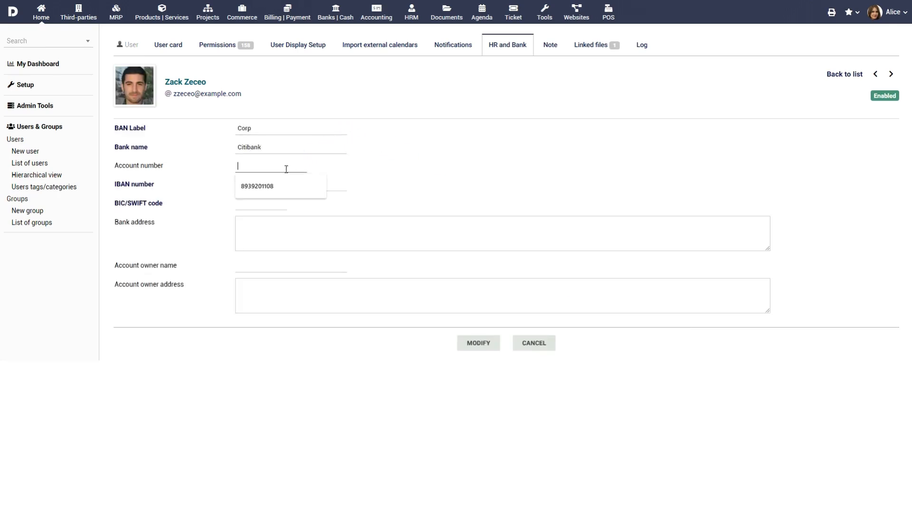
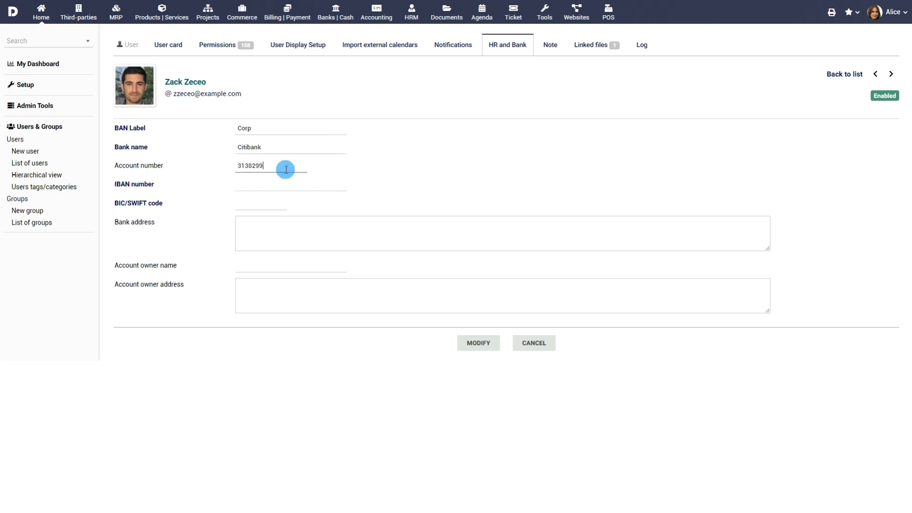
- Fill in IBAN, BIC/SWIFT, bank address, owner name and owner address, then save
{"action": "left_click", "coordinate": [291, 181]}
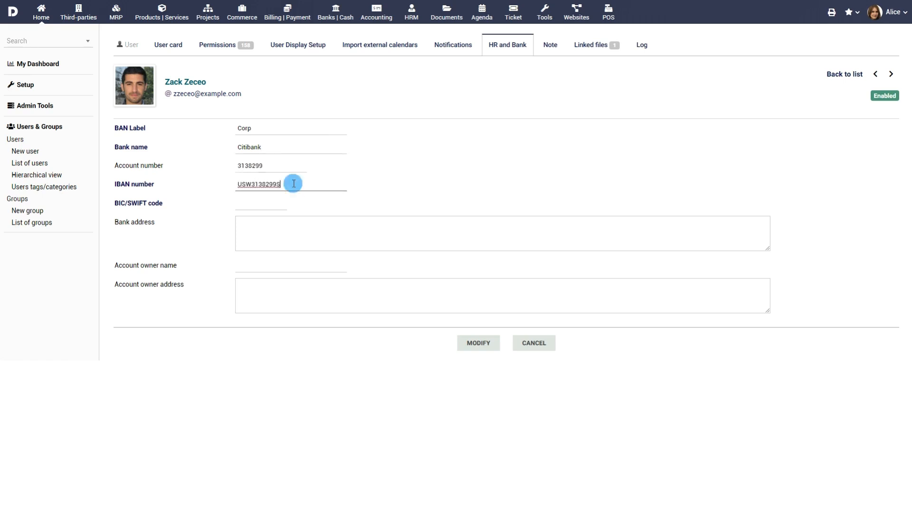
{"action": "left_click", "coordinate": [276, 203]}
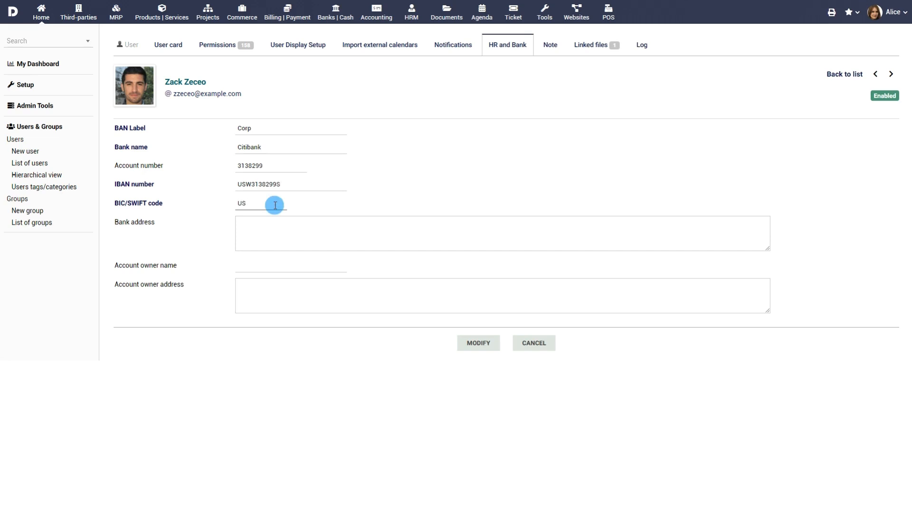
{"action": "left_click", "coordinate": [292, 227]}
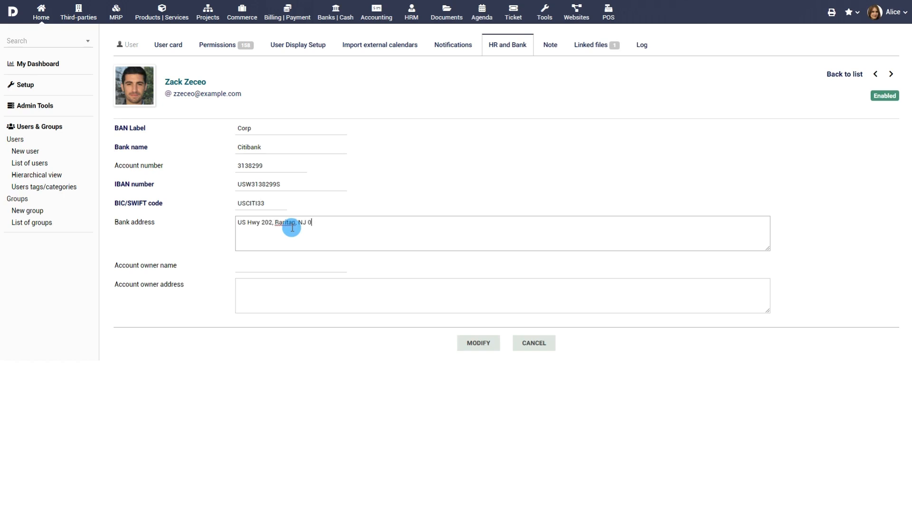
{"action": "left_click", "coordinate": [331, 270]}
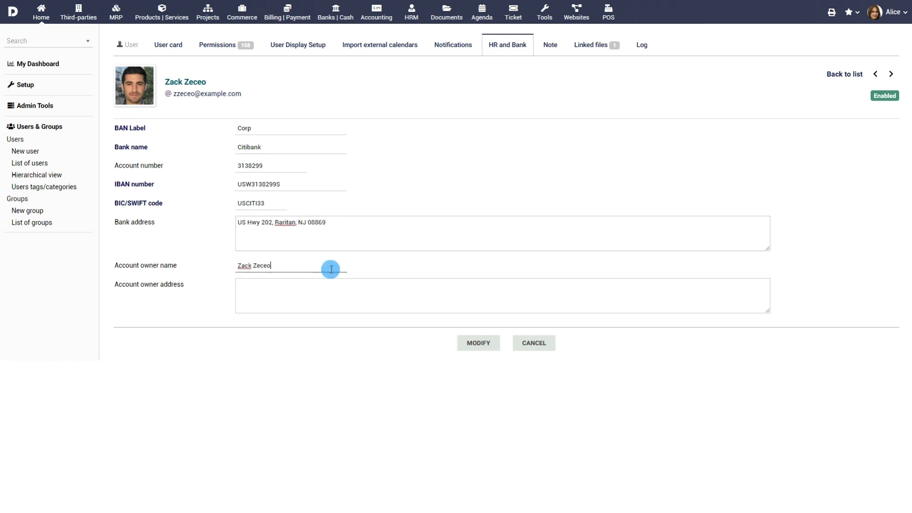
{"action": "left_click", "coordinate": [350, 285]}
{"action": "type", "text": "Lexington avenue, NJ, 08869"}
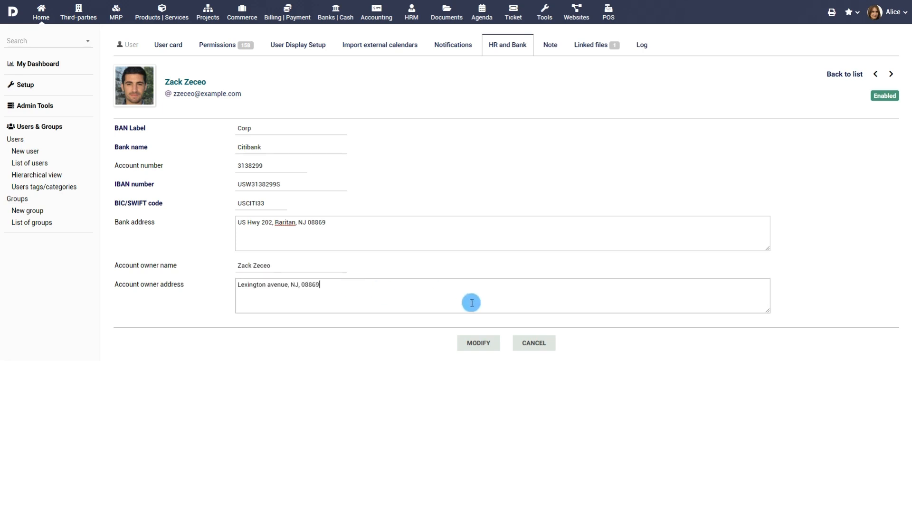
{"action": "left_click", "coordinate": [479, 342]}
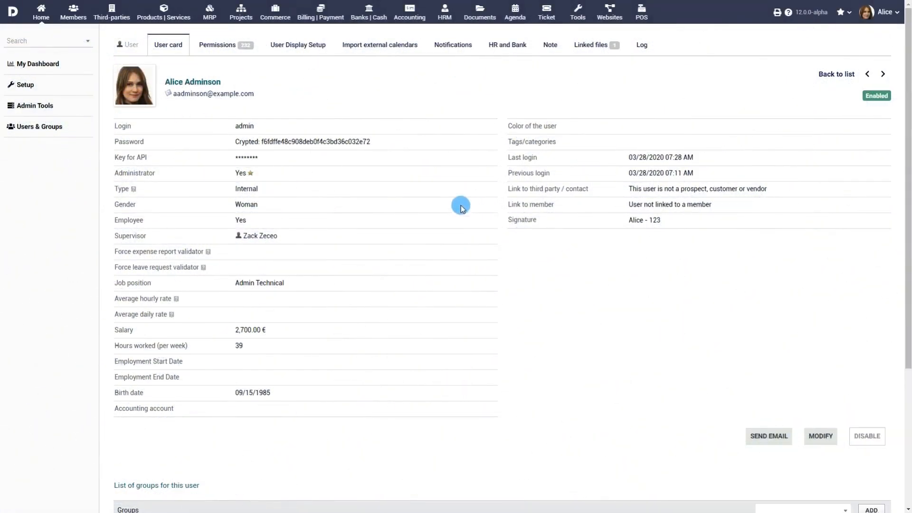
- Reset the user's Expense Reports permissions to none, then grant read and all
{"action": "left_click", "coordinate": [228, 44]}
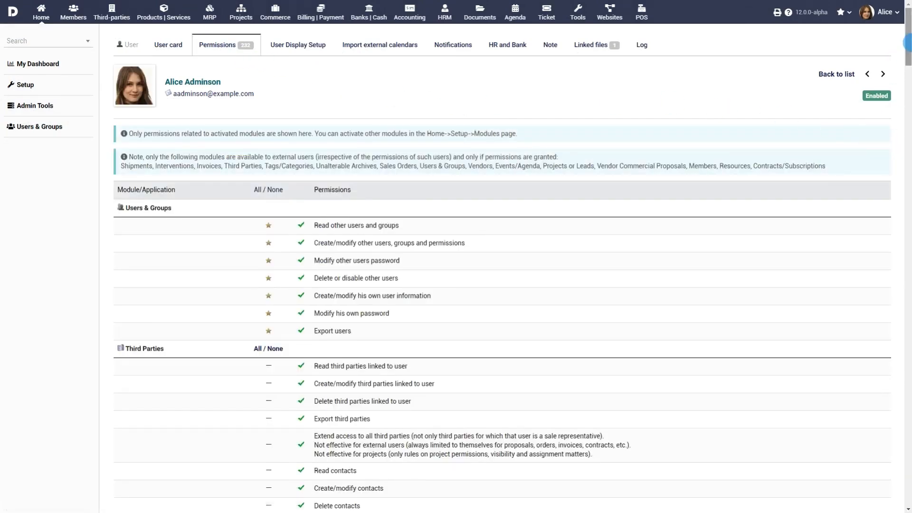
{"action": "left_click_drag", "start_coordinate": [907, 49], "coordinate": [906, 305]}
{"action": "left_click", "coordinate": [616, 202]}
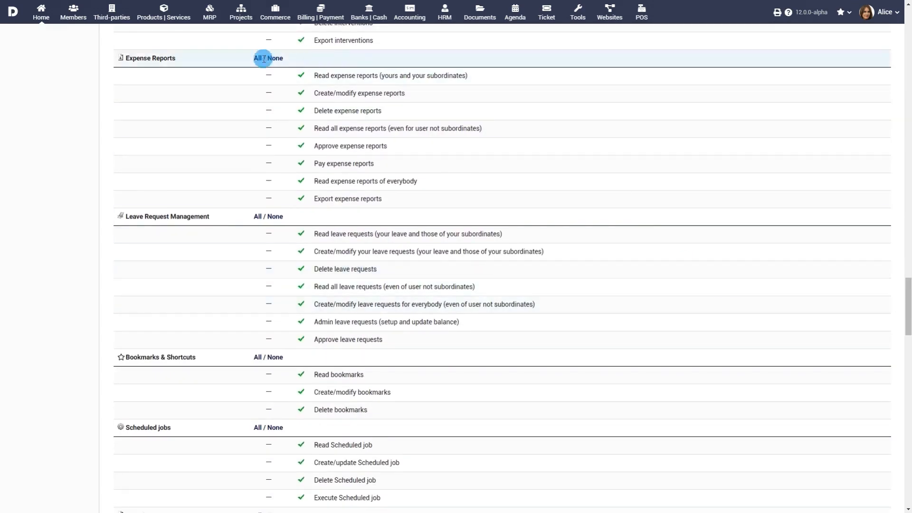
{"action": "left_click", "coordinate": [271, 78]}
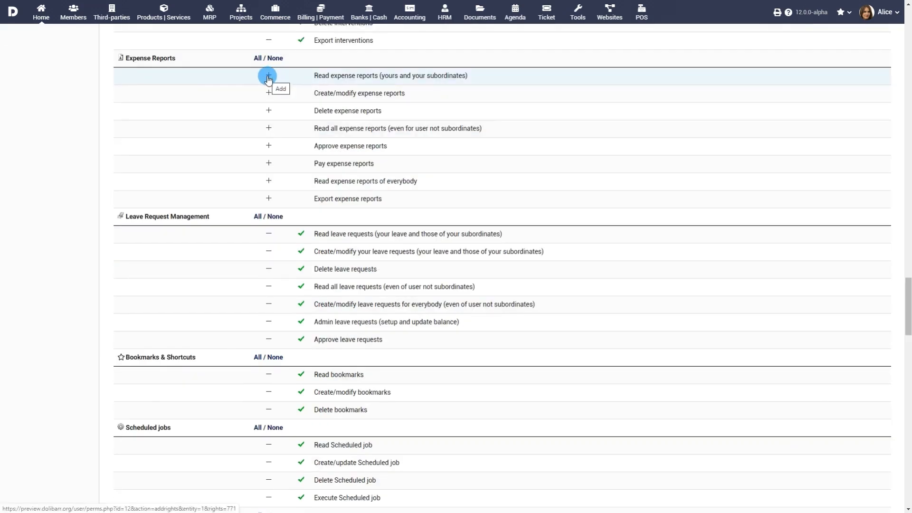
{"action": "left_click", "coordinate": [269, 77]}
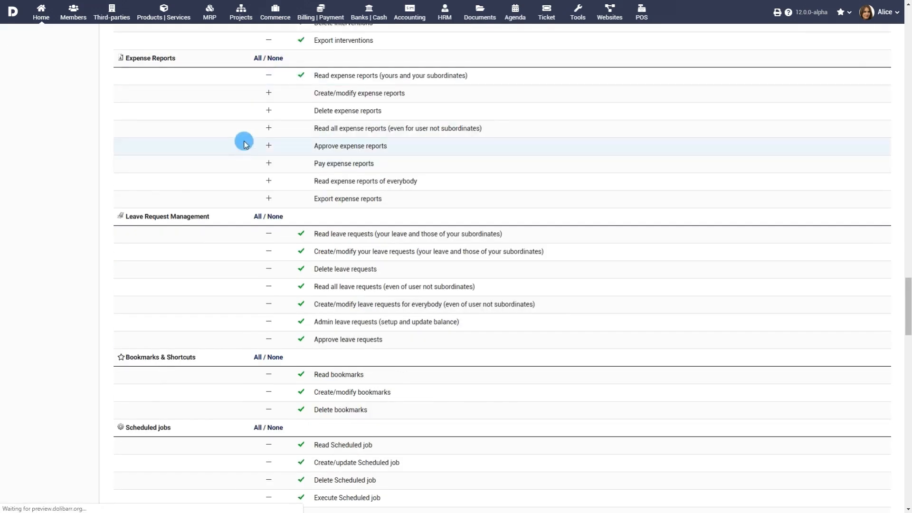
{"action": "left_click", "coordinate": [257, 58]}
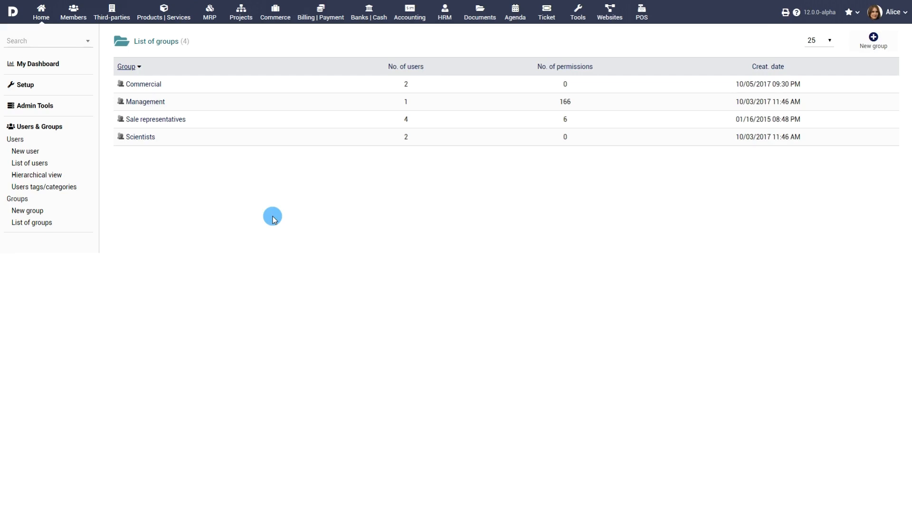
- Create a group named 'Expense Report Managers' with a description
{"action": "left_click", "coordinate": [26, 212]}
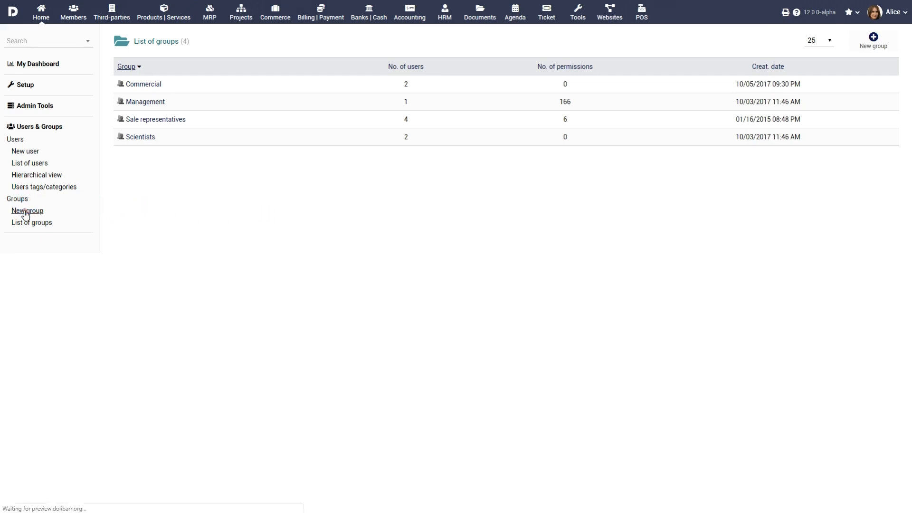
{"action": "type", "text": "Expense Report Managers"}
{"action": "left_click", "coordinate": [338, 156]}
{"action": "type", "text": "A"}
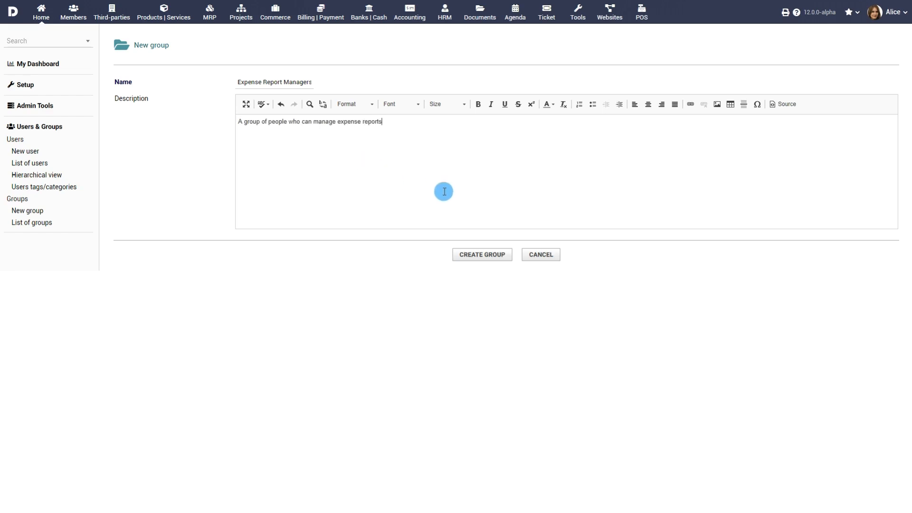
{"action": "left_click", "coordinate": [482, 255]}
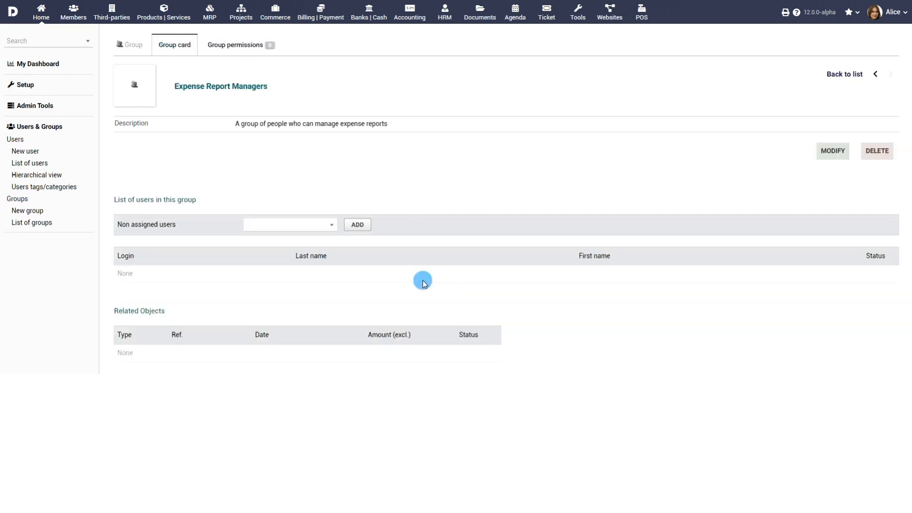
- Grant the group every Expense Reports permission
{"action": "left_click", "coordinate": [246, 45]}
{"action": "scroll", "coordinate": [618, 209], "scroll_direction": "down", "scroll_amount": 20}
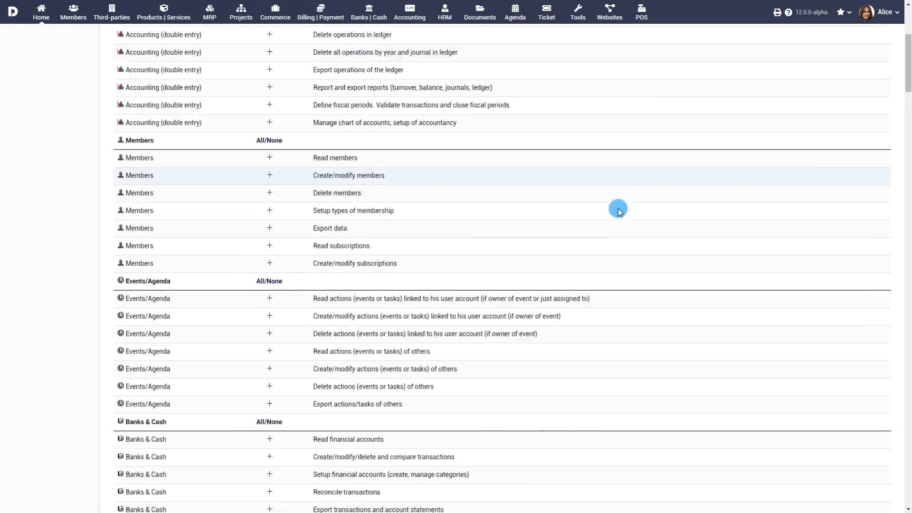
{"action": "scroll", "coordinate": [623, 219], "scroll_direction": "down", "scroll_amount": 2}
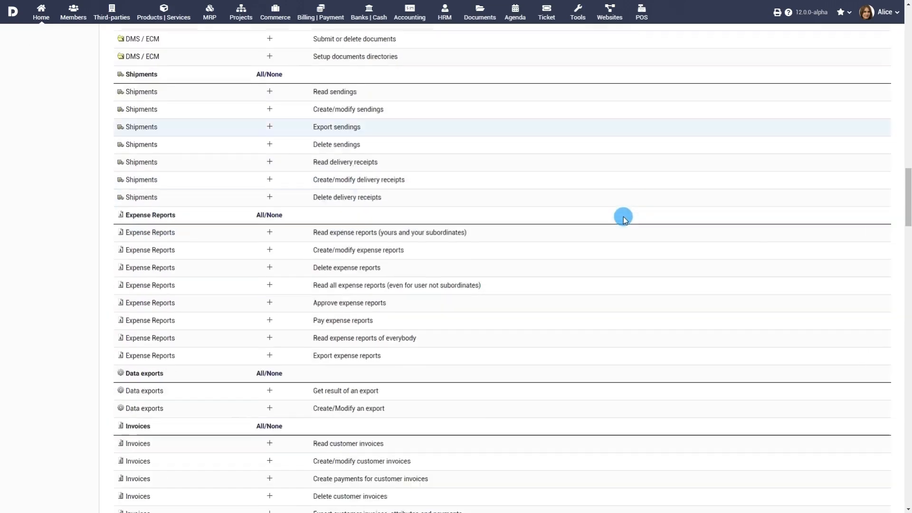
{"action": "left_click", "coordinate": [270, 231]}
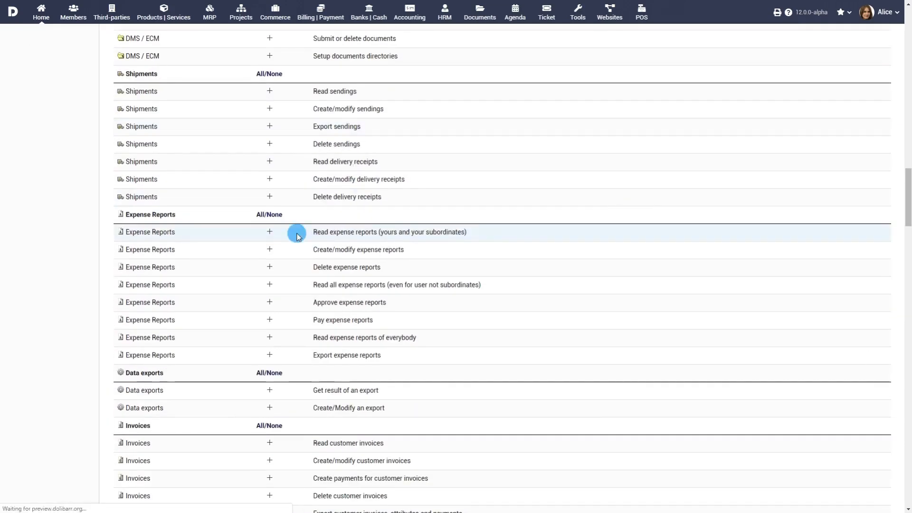
{"action": "left_click", "coordinate": [269, 214]}
{"action": "scroll", "coordinate": [561, 214], "scroll_direction": "up", "scroll_amount": 15}
- Add one user as a member of the group
{"action": "left_click", "coordinate": [183, 49]}
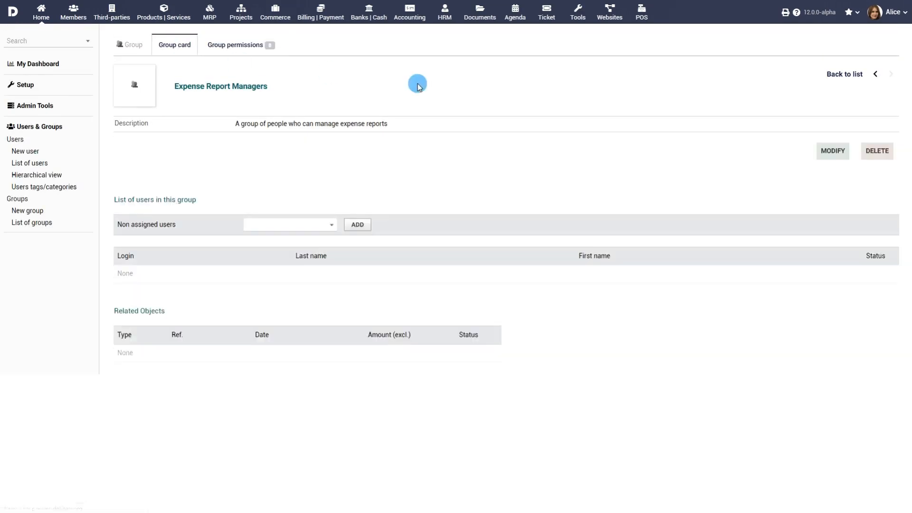
{"action": "left_click", "coordinate": [301, 228]}
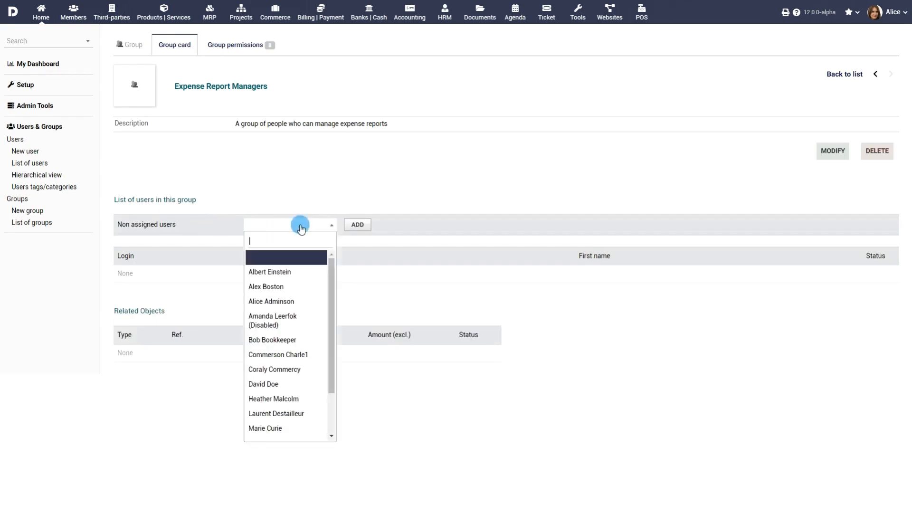
{"action": "scroll", "coordinate": [290, 335], "scroll_direction": "down", "scroll_amount": 2}
{"action": "left_click", "coordinate": [287, 345]}
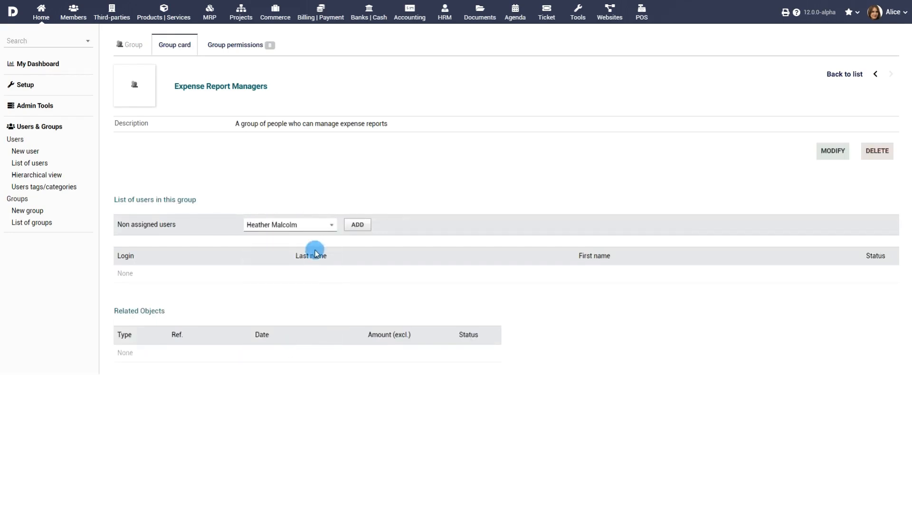
{"action": "left_click", "coordinate": [357, 225]}
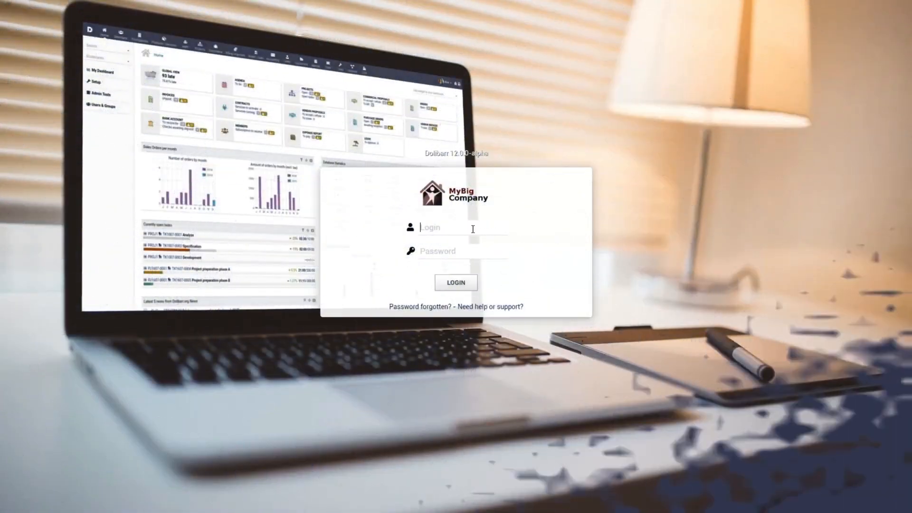
- Log in with the employee's username and password
{"action": "left_click", "coordinate": [472, 229]}
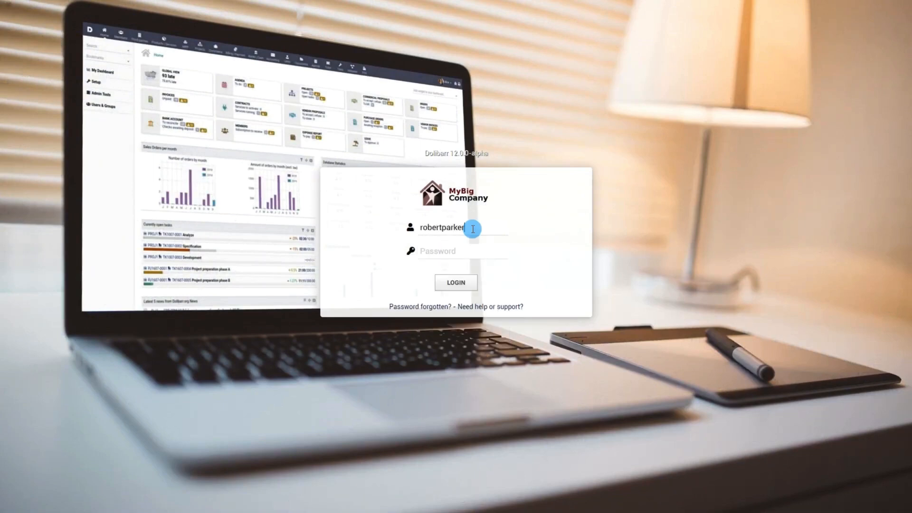
{"action": "left_click", "coordinate": [474, 248]}
{"action": "type", "text": "••••••"}
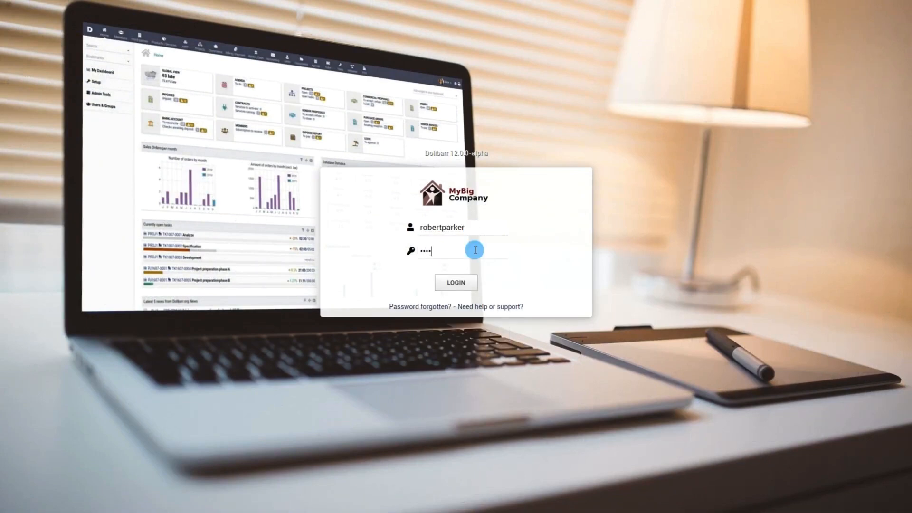
{"action": "type", "text": "••"}
{"action": "left_click", "coordinate": [463, 282]}
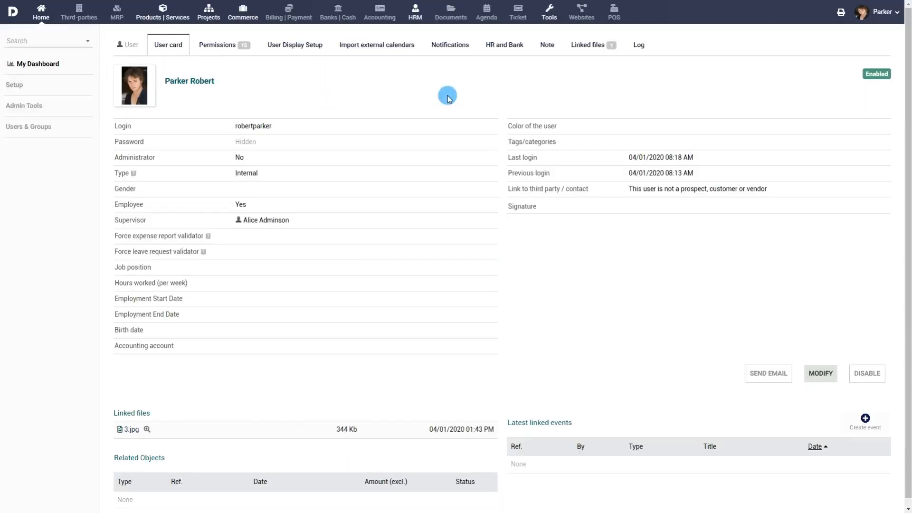
- Save a signature 'Thanks & Regards,' plus the employee's name and phone, then open HRM
{"action": "left_click", "coordinate": [820, 373]}
{"action": "scroll", "coordinate": [499, 171], "scroll_direction": "down", "scroll_amount": 9}
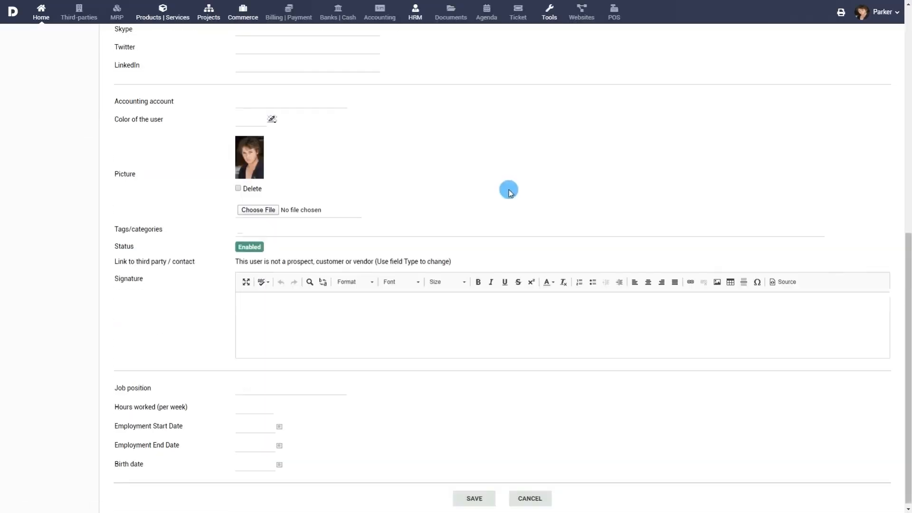
{"action": "left_click", "coordinate": [495, 305]}
{"action": "type", "text": "Thanks & Regards,"}
{"action": "key", "text": "Return"}
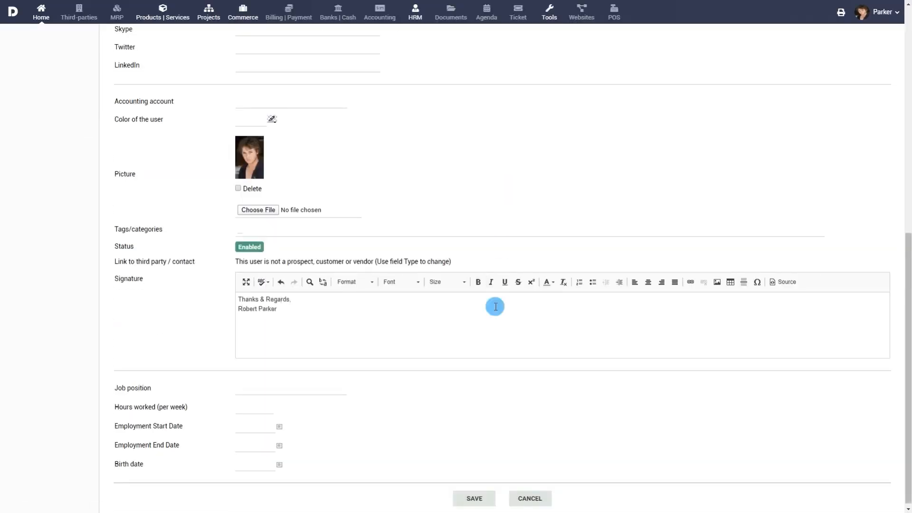
{"action": "type", "text": "Phone: +18001010101"}
{"action": "left_click", "coordinate": [475, 498]}
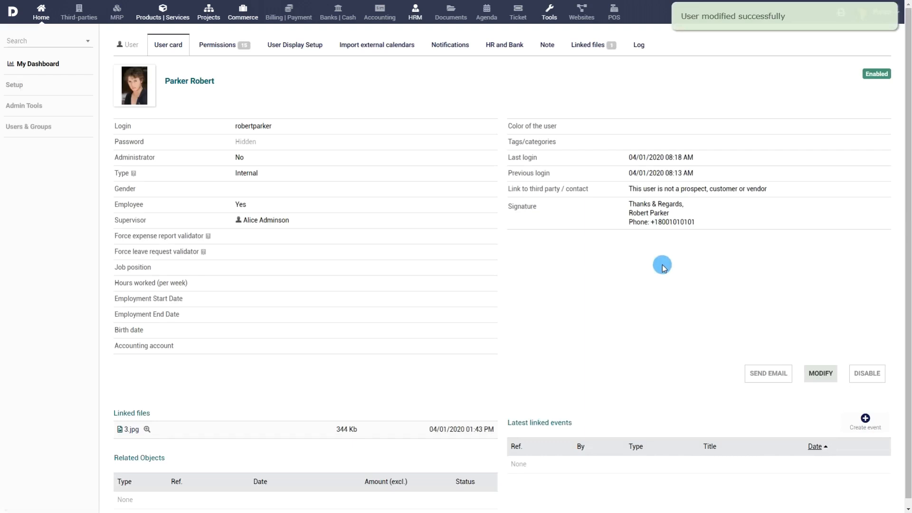
{"action": "left_click", "coordinate": [415, 15]}
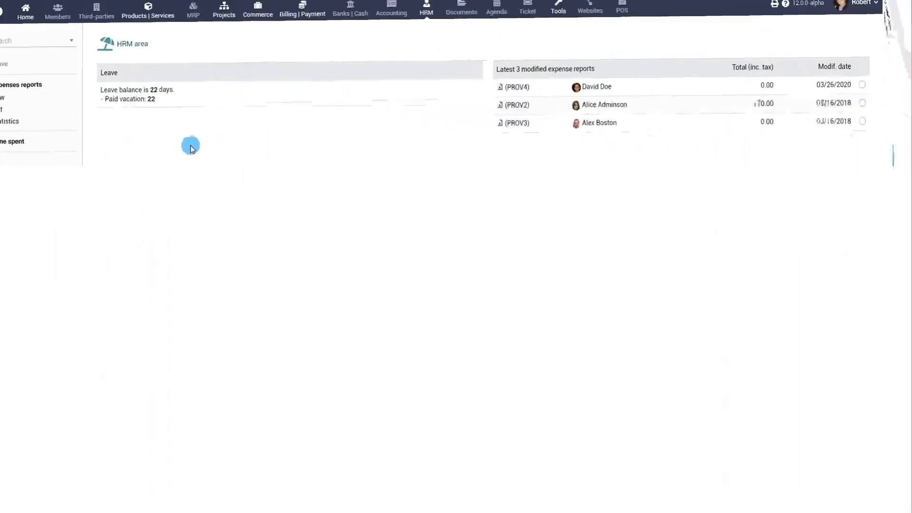
- Start a new expense report from the HRM sidebar
{"action": "left_click", "coordinate": [2, 98]}
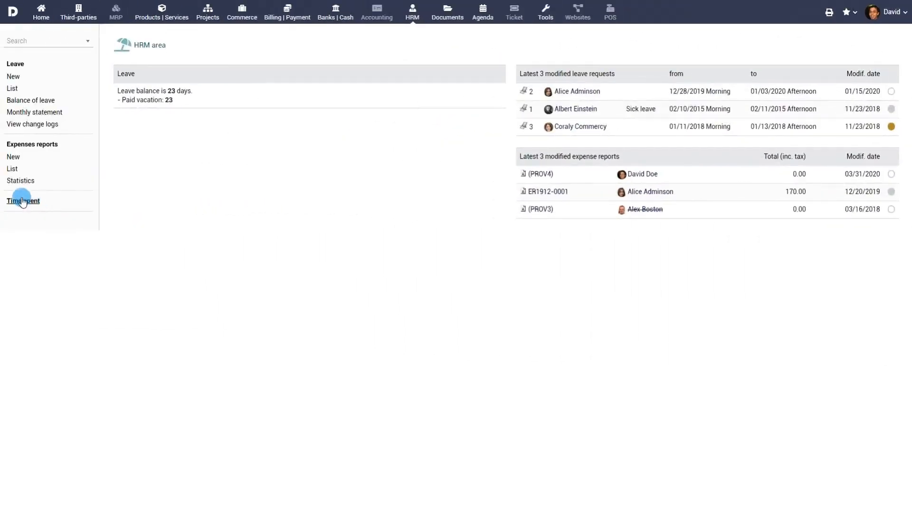
- In the weekly time-spent sheet, assign tasks TK1607-0004 and TK1607-0005 to yourself
{"action": "left_click", "coordinate": [22, 201]}
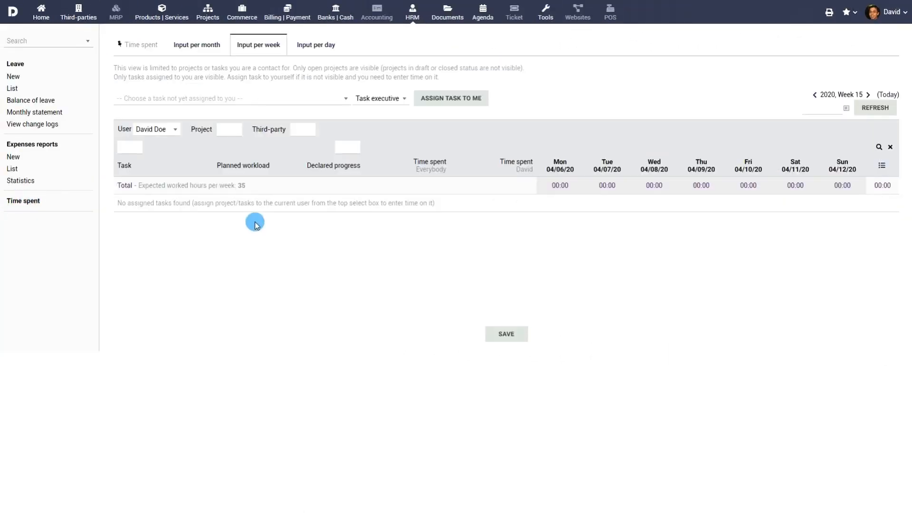
{"action": "left_click", "coordinate": [276, 100]}
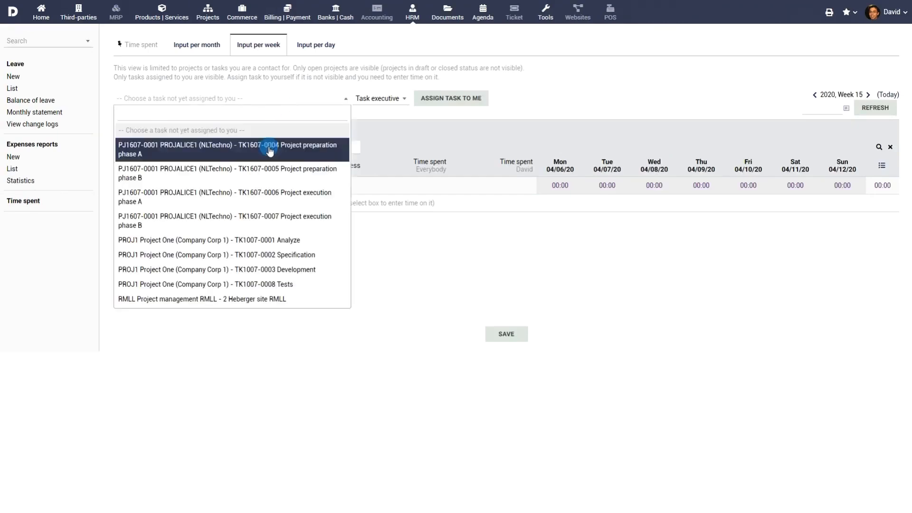
{"action": "left_click", "coordinate": [267, 152]}
{"action": "left_click", "coordinate": [454, 100]}
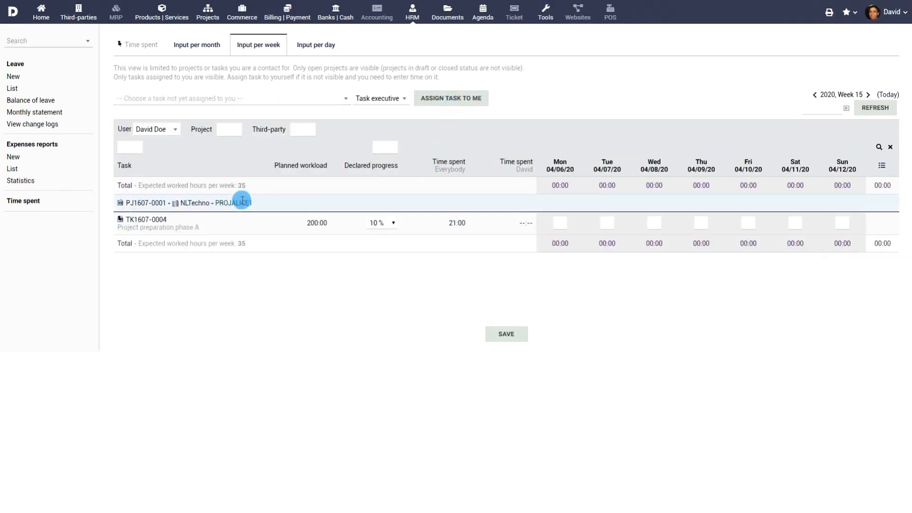
{"action": "left_click", "coordinate": [326, 99]}
{"action": "left_click", "coordinate": [313, 169]}
{"action": "left_click", "coordinate": [463, 98]}
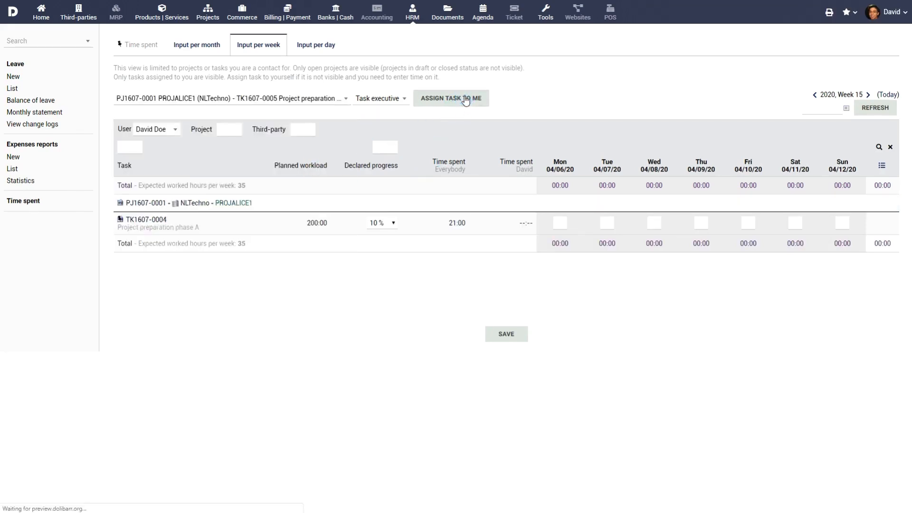